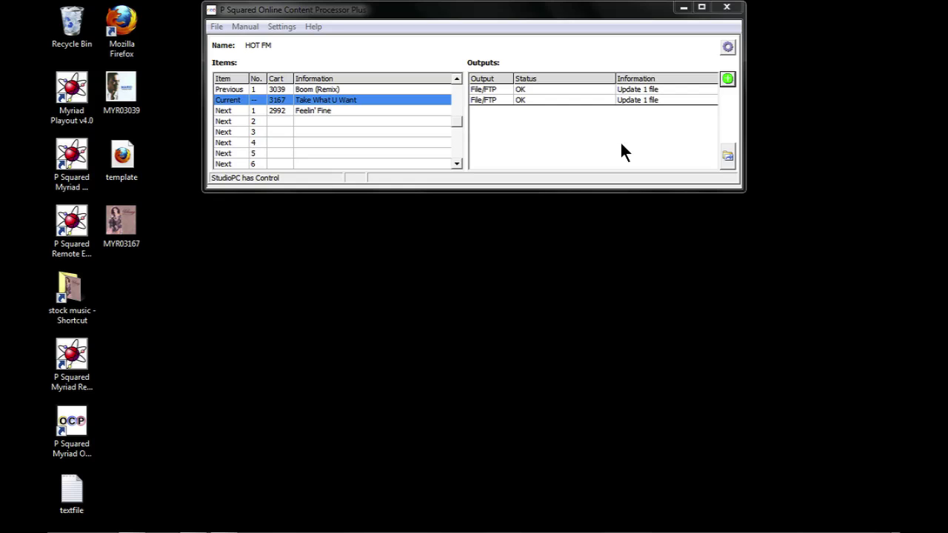
- Examine the encoder options and stream text format offered for a new Windows Media Encoder output, and discard the output
left_click(727, 78)
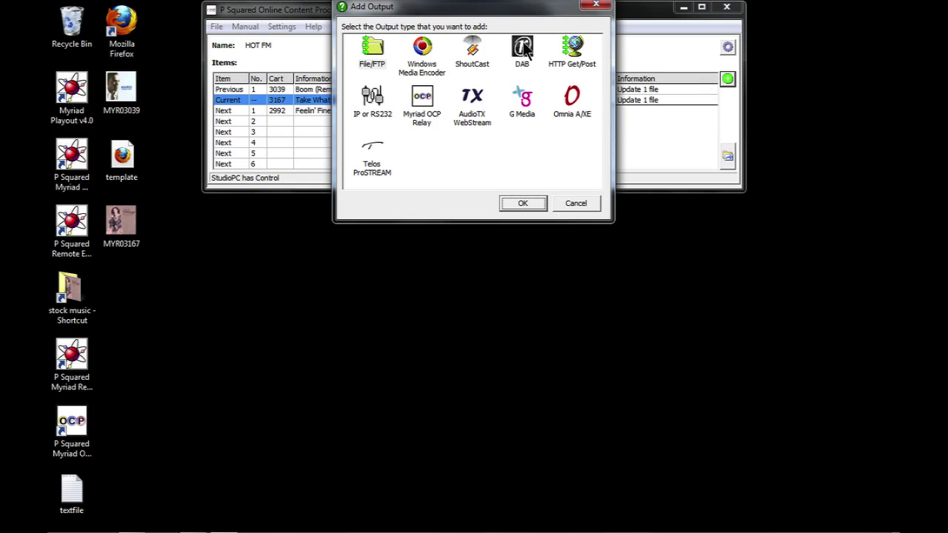
left_click(427, 56)
left_click(516, 201)
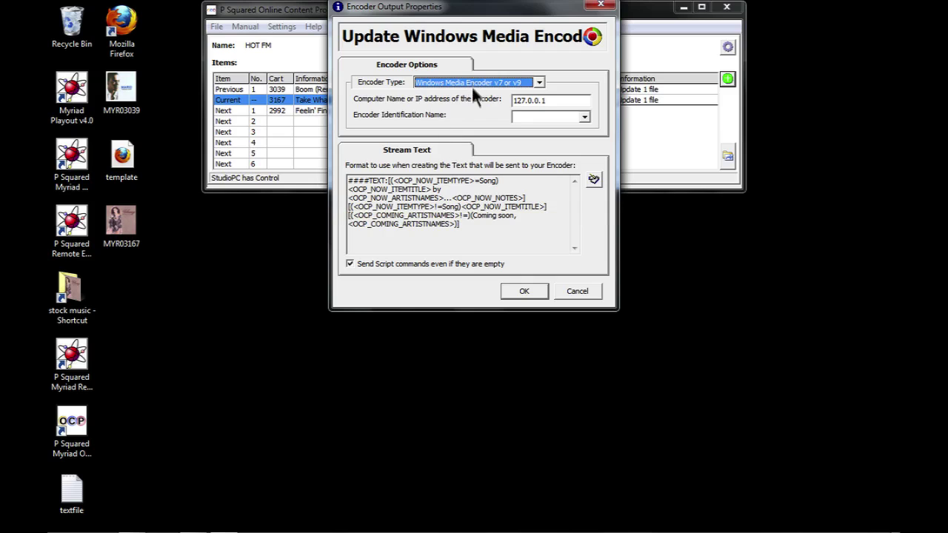
left_click(544, 101)
key("BackSpace")
type("1")
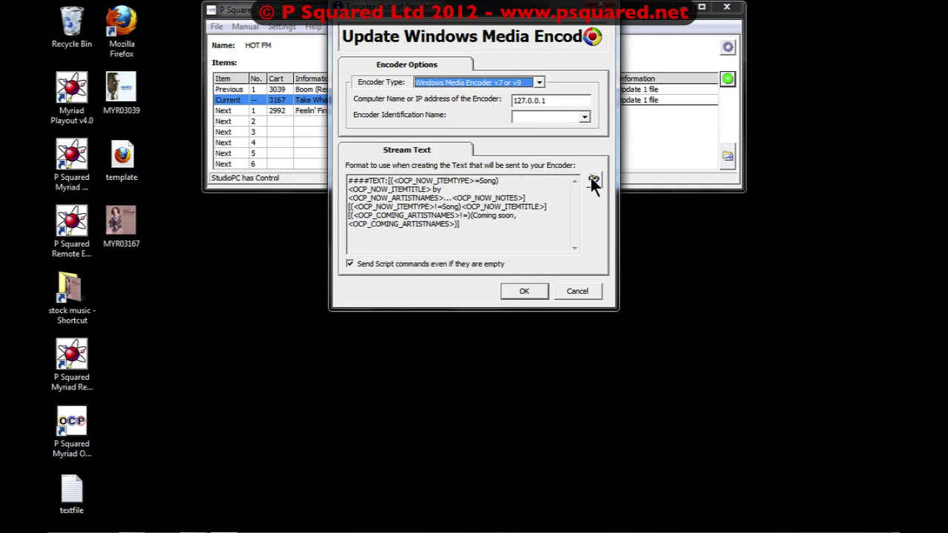
left_click(593, 180)
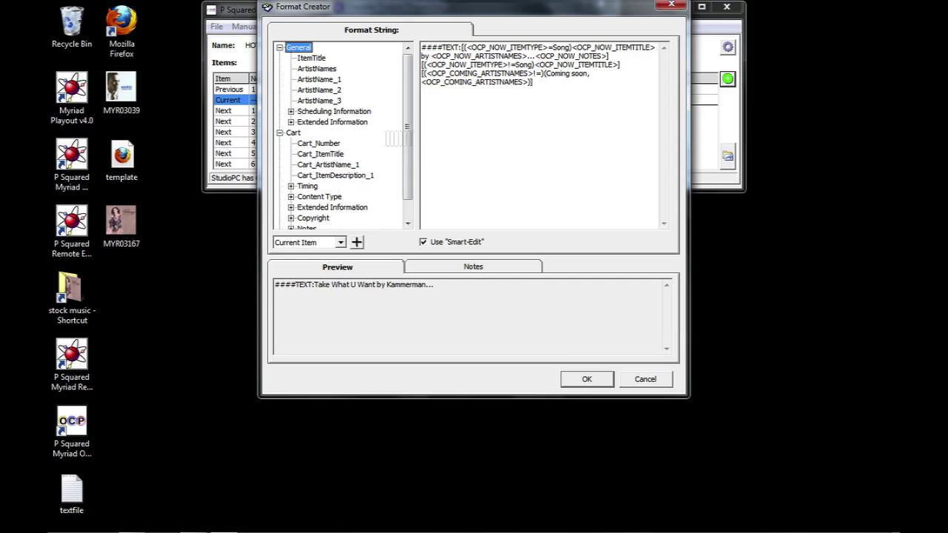
left_click(645, 379)
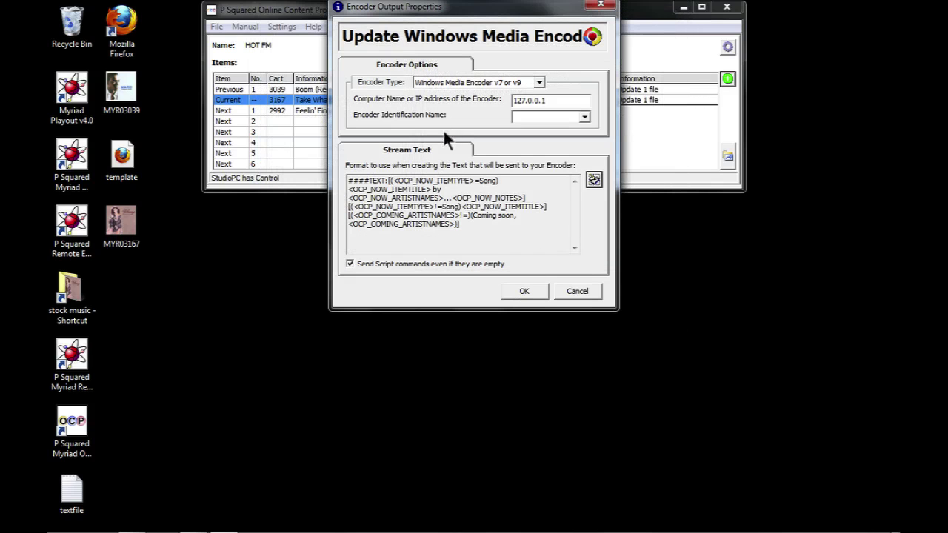
left_click(574, 292)
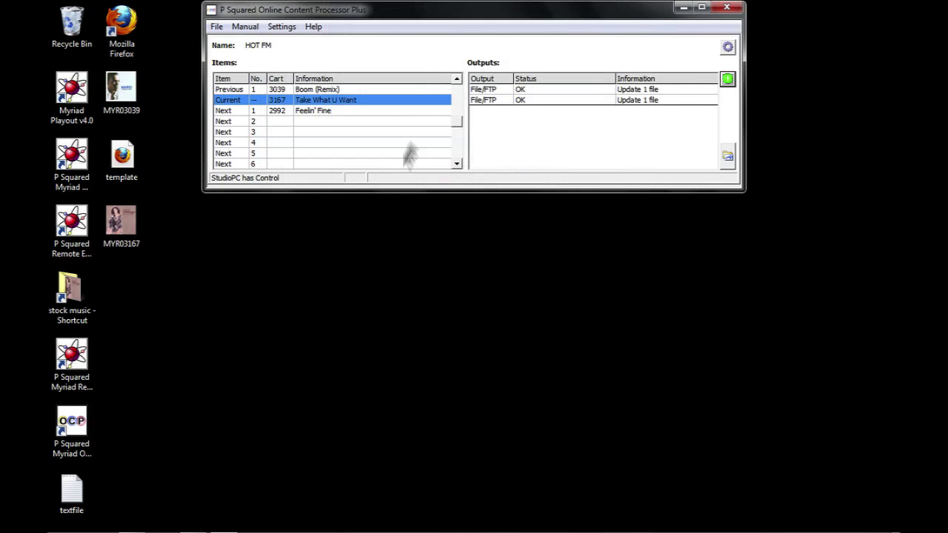
- Start a new DAB output and open its main DAB text format in the Format Creator
left_click(727, 79)
double_click(517, 45)
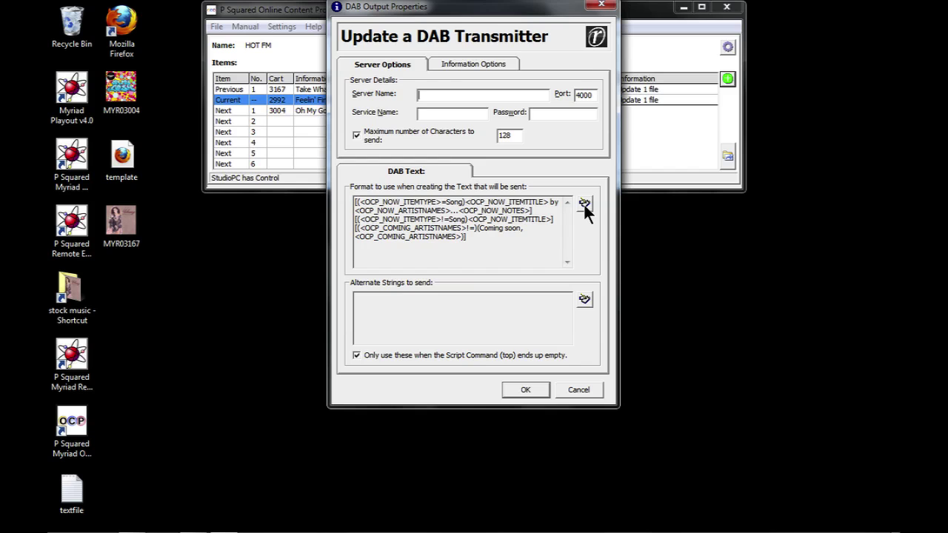
left_click(584, 204)
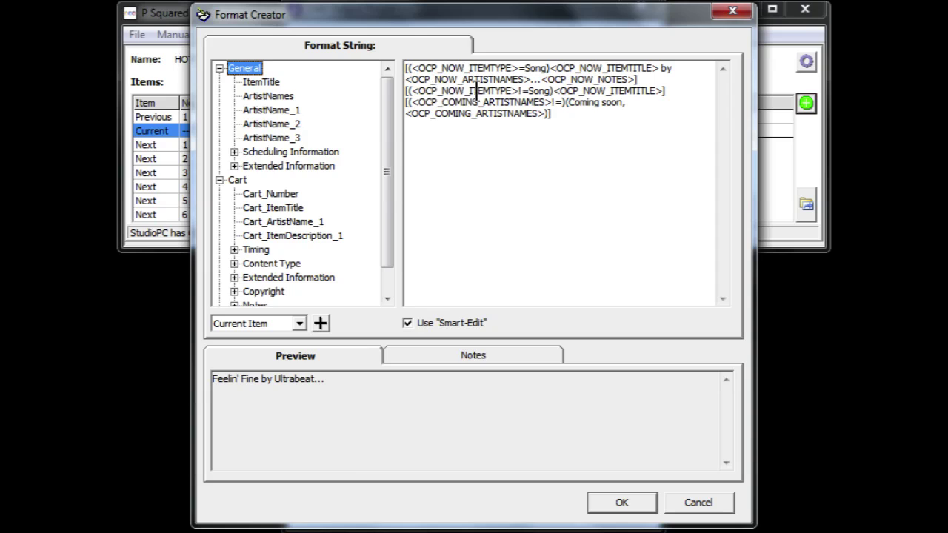
- Insert the current item's ScheduledCategory and ScheduledYear fields directly after the first "=Song)" condition in the format string
left_click(523, 91)
left_click(551, 67)
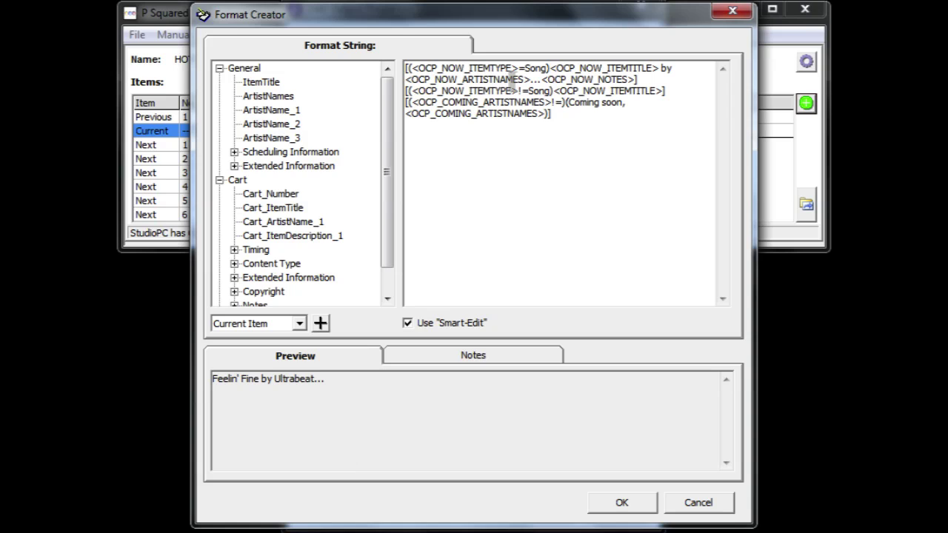
left_click(234, 152)
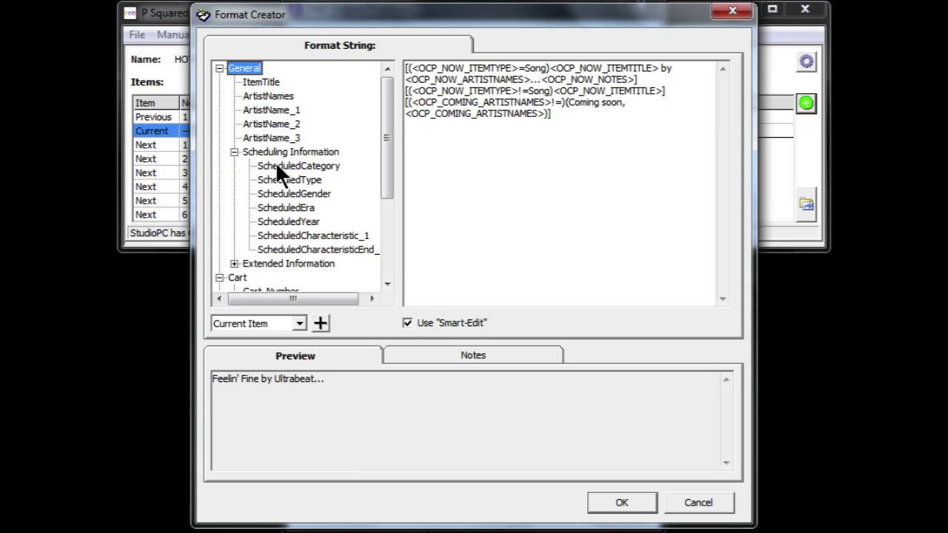
left_click_drag(277, 167, 509, 88)
left_click(296, 164)
double_click(296, 165)
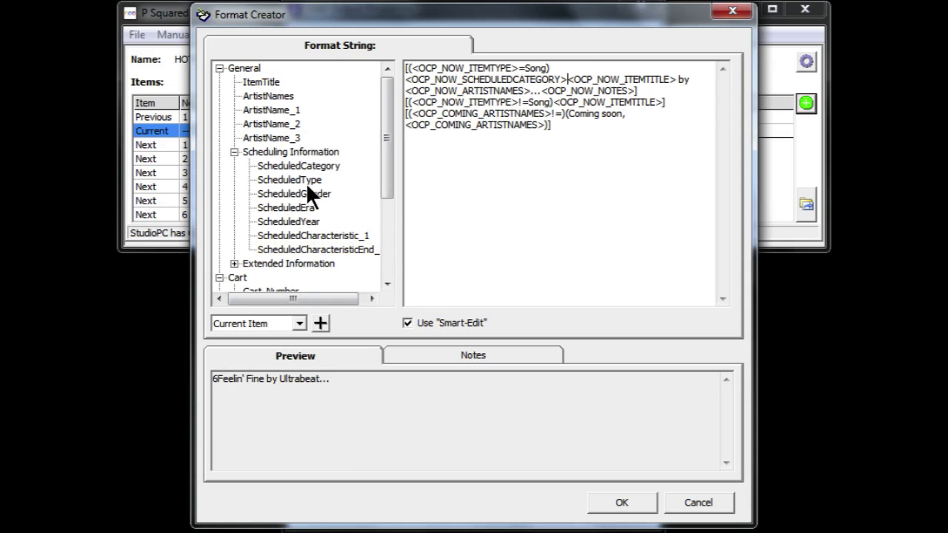
double_click(288, 220)
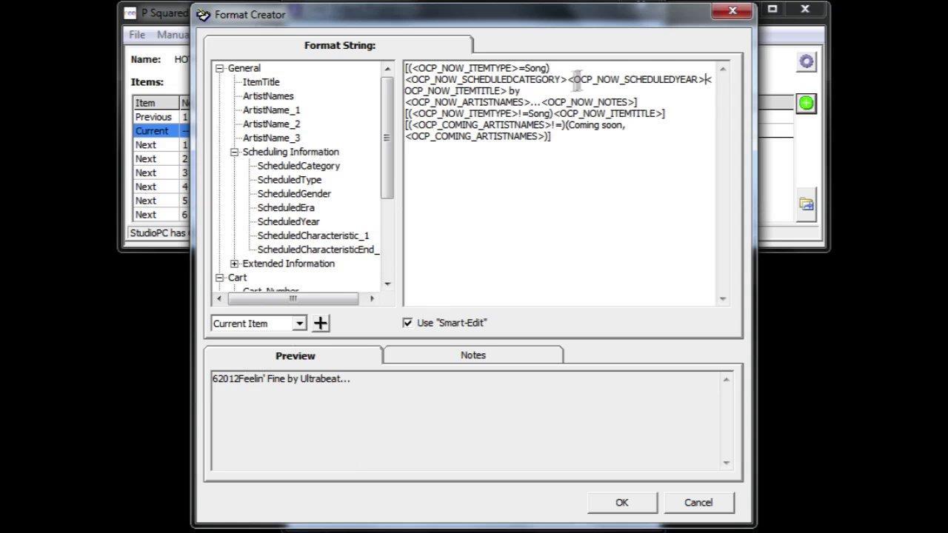
- Copy the ScheduledYear field for reuse, and remove both it and the ScheduledCategory field from the format string
left_click_drag(568, 79, 705, 79)
key("ctrl+c")
key("Delete")
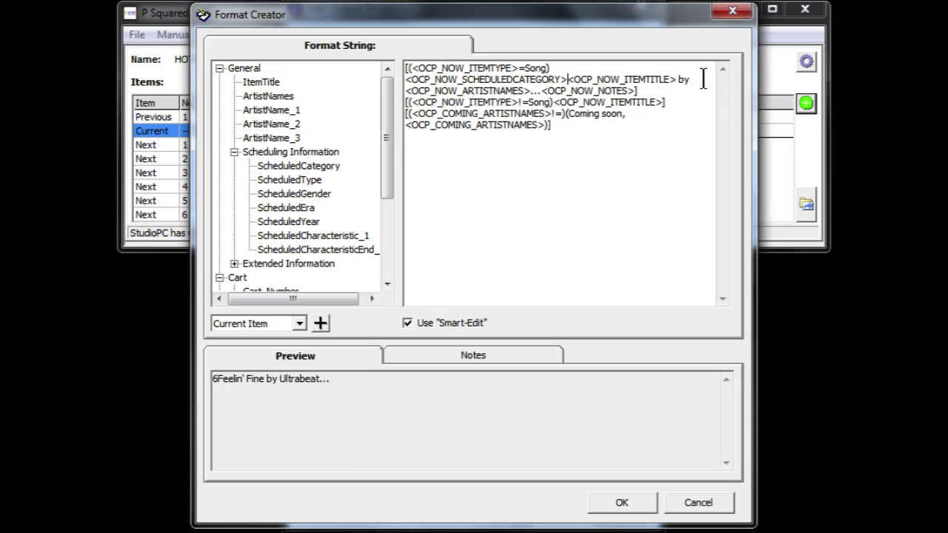
left_click_drag(567, 80, 408, 80)
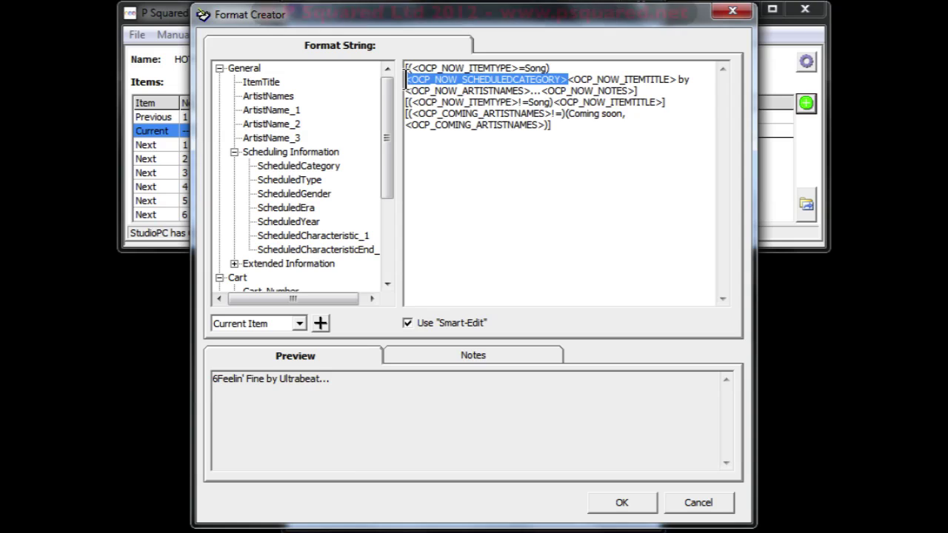
key("Delete")
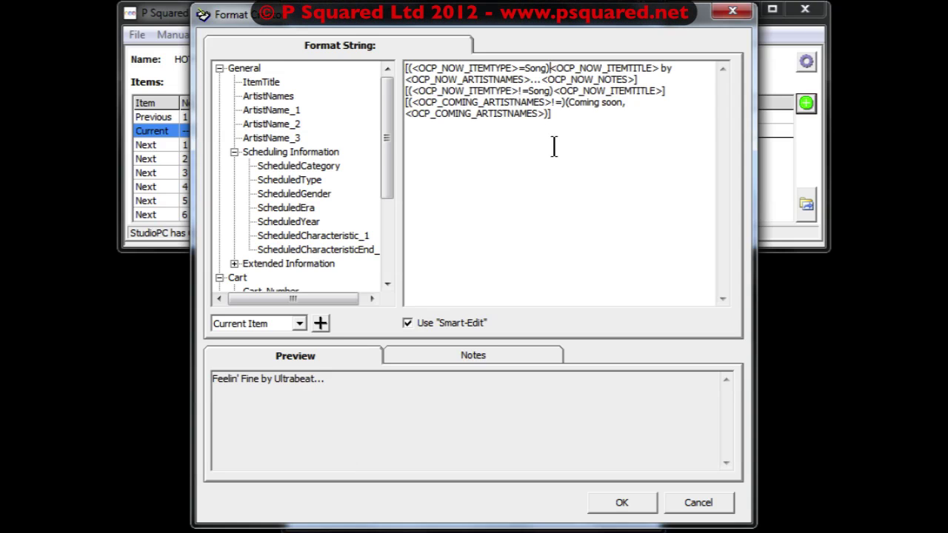
- Add " from " and the copied ScheduledYear field after the current artist names, before the ellipsis
key("Down")
key("Left")
type("from")
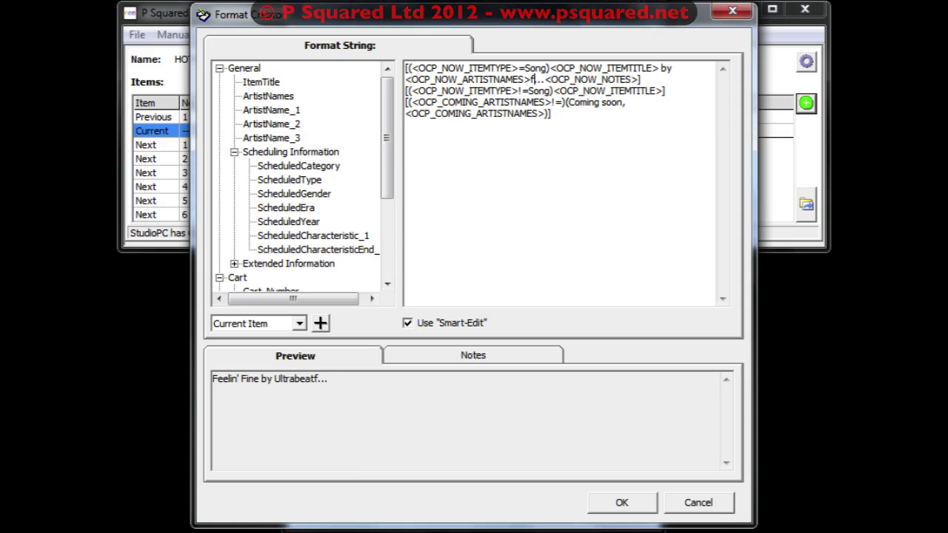
key("ctrl+v")
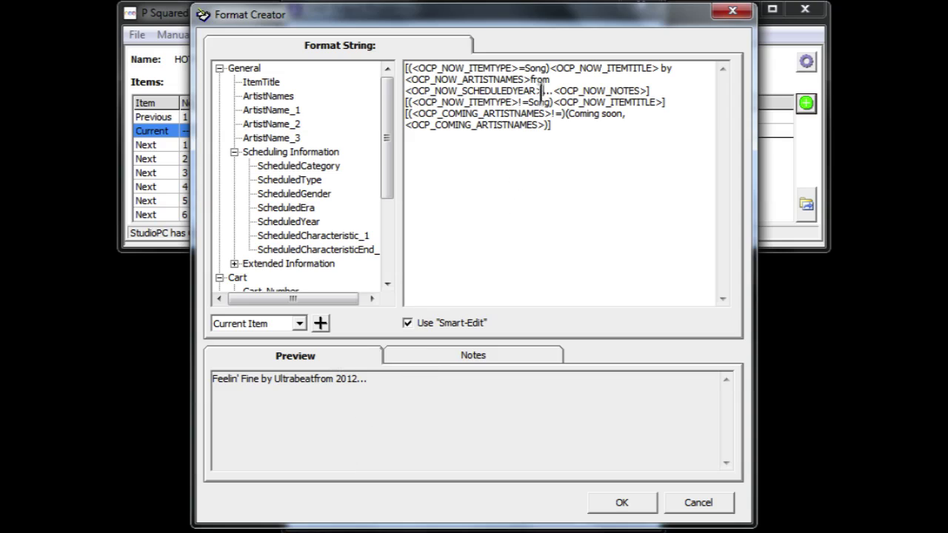
left_click(531, 78)
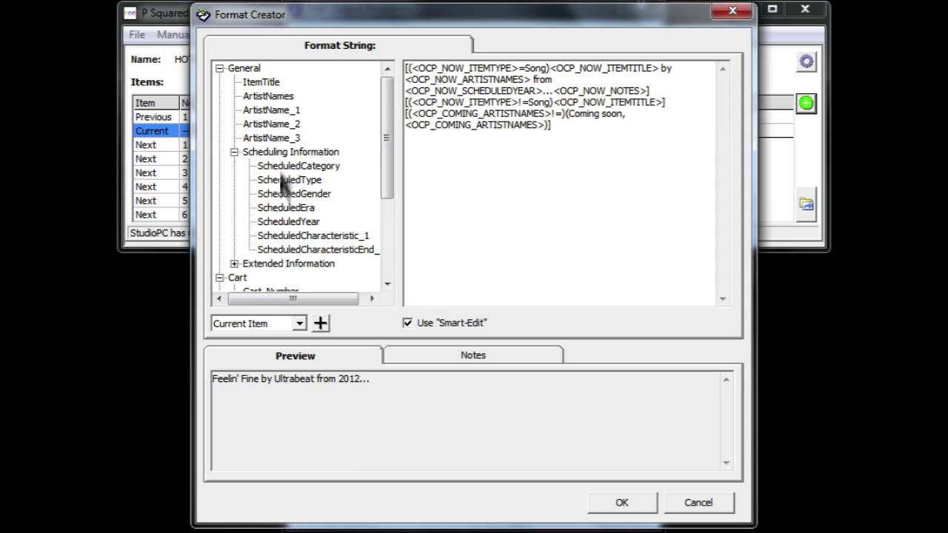
- Try the special PresenterFullName field before "from" in the format string, and remove it again
left_click_drag(379, 165, 380, 175)
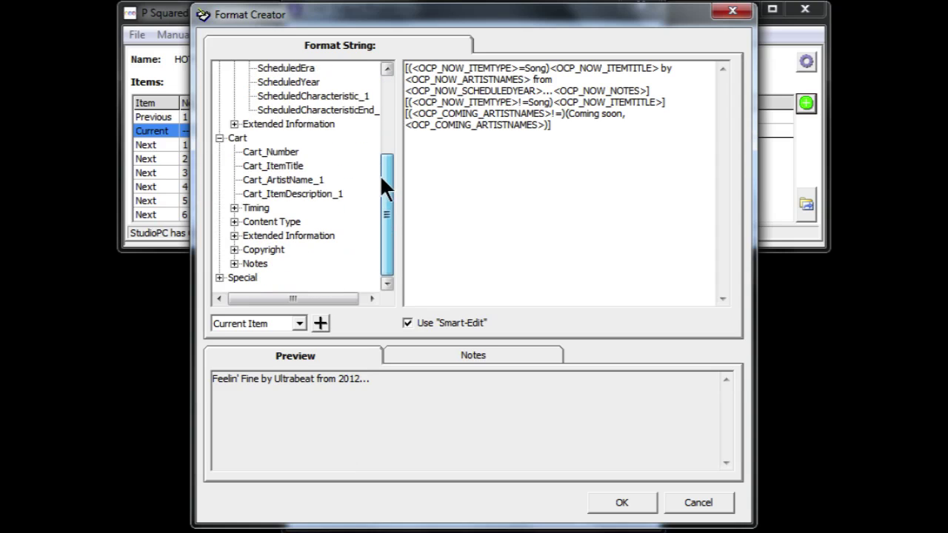
left_click(233, 208)
left_click(233, 83)
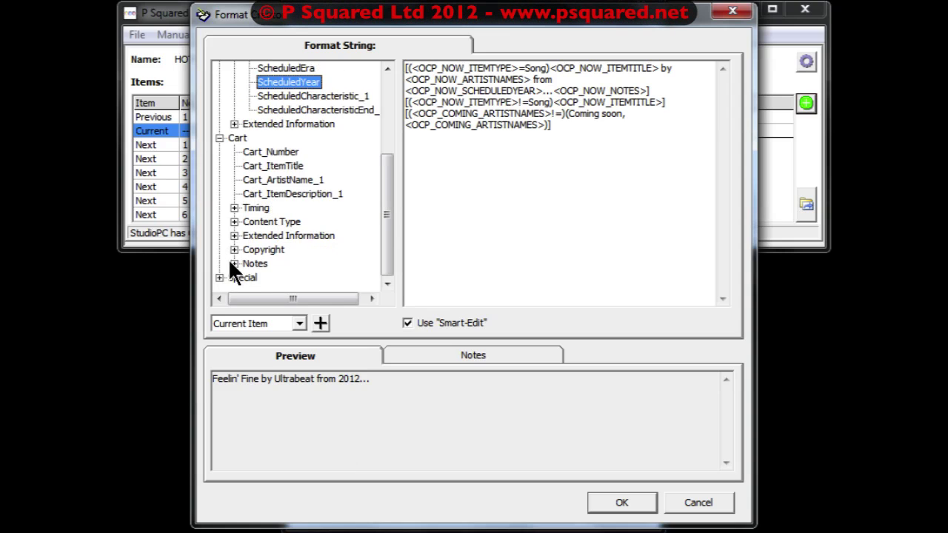
left_click(219, 278)
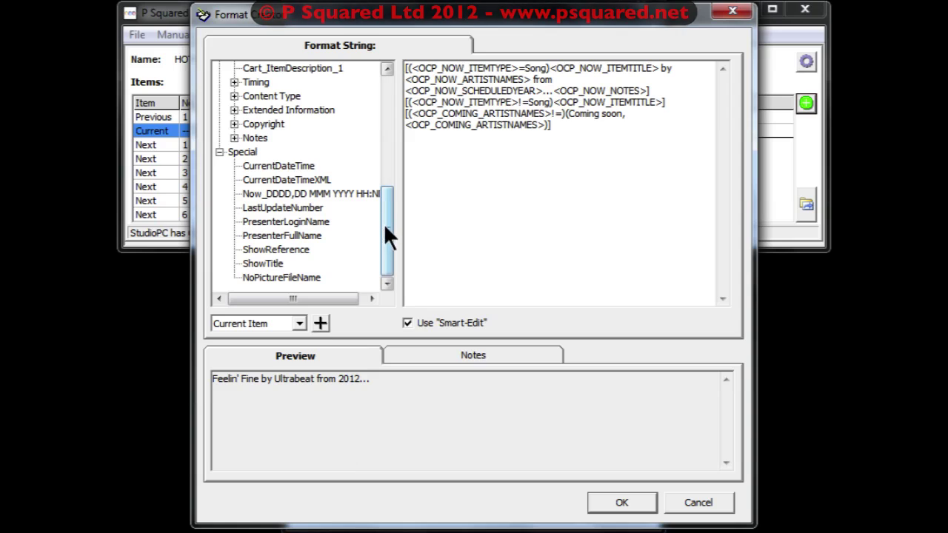
double_click(256, 236)
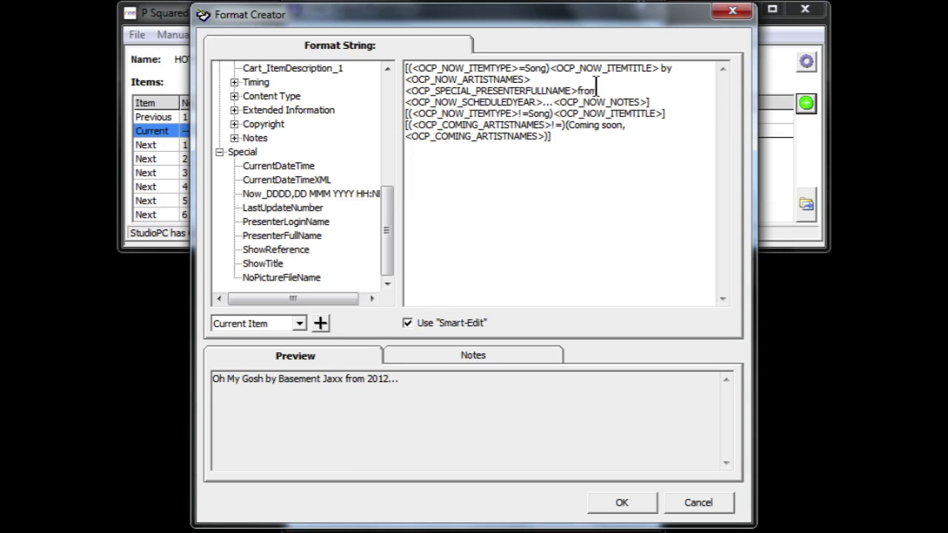
left_click_drag(577, 84, 406, 89)
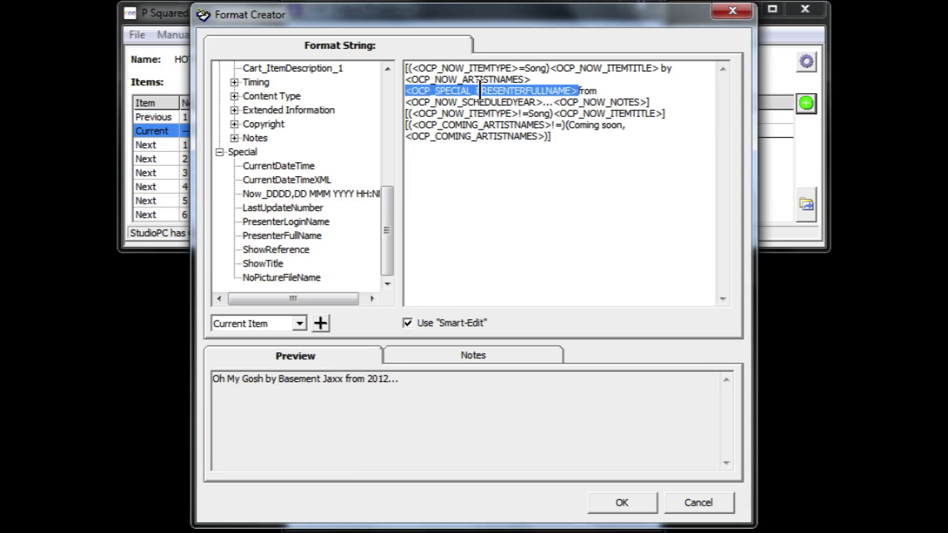
key("Delete")
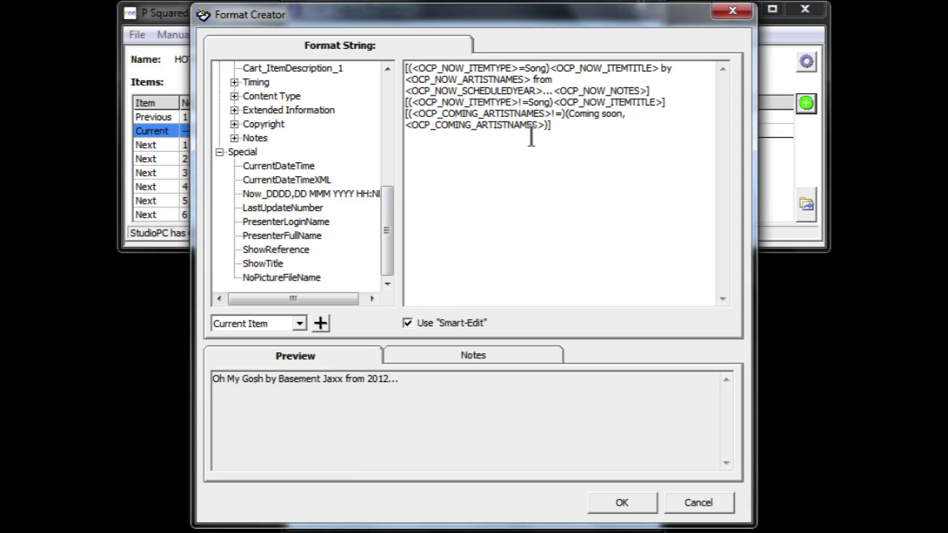
- Review the Format Creator notes and preview, and accept the edited DAB text format
double_click(508, 138)
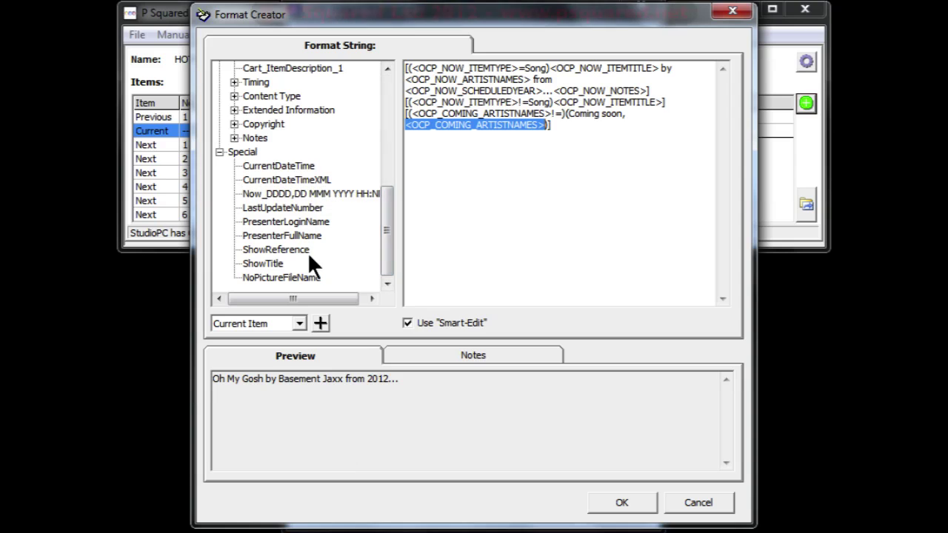
left_click_drag(389, 236, 377, 104)
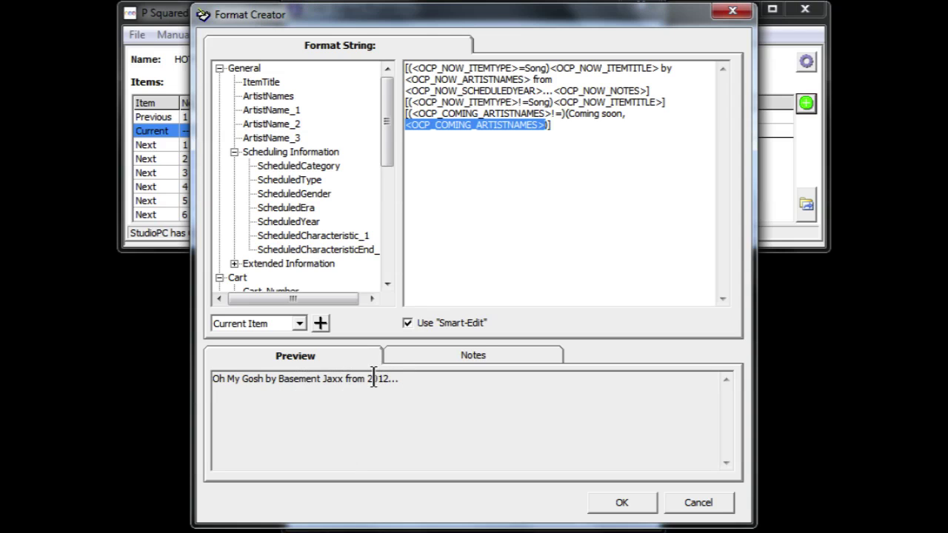
left_click(428, 357)
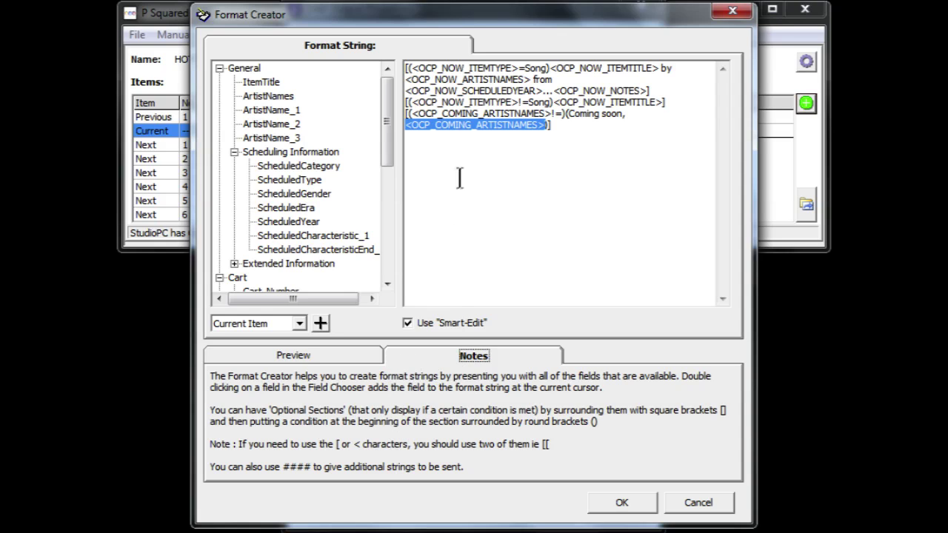
left_click(314, 354)
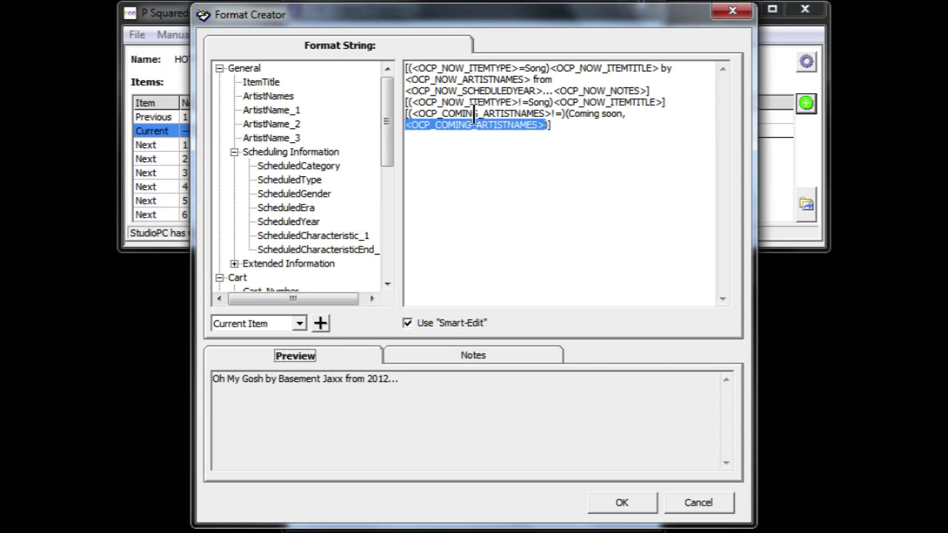
left_click(626, 502)
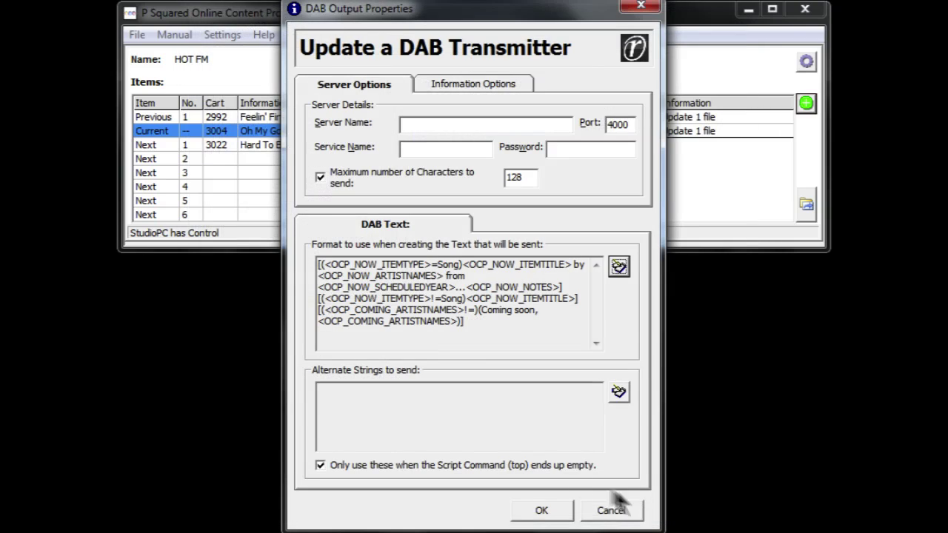
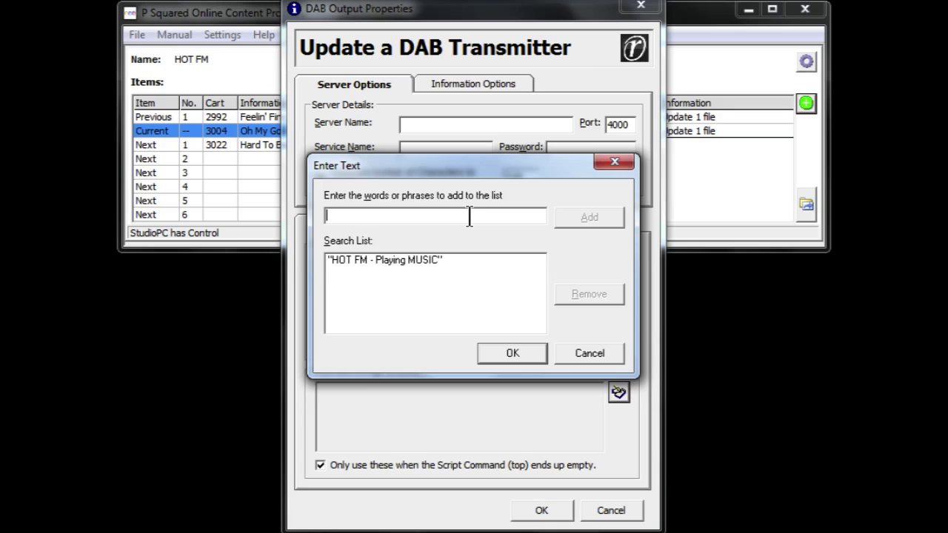
type("Do")
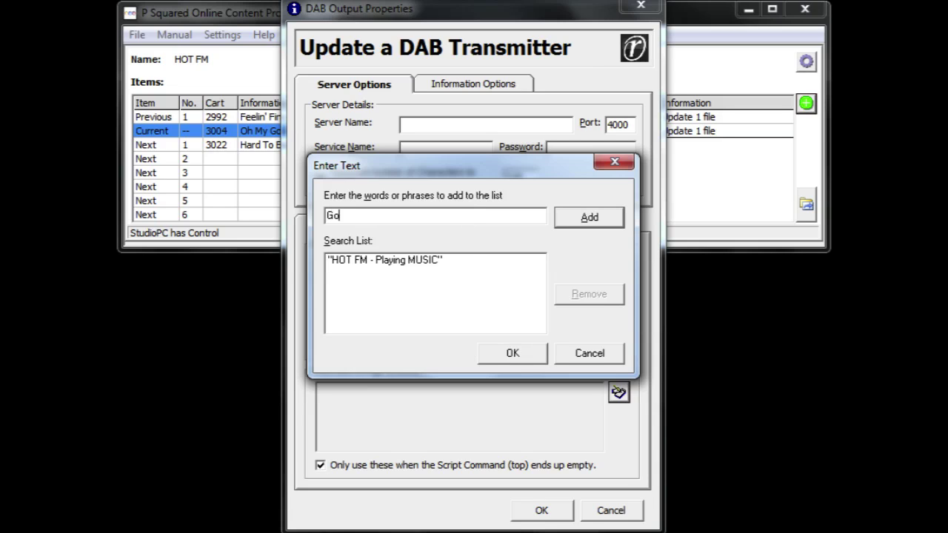
key("BackSpace")
key("BackSpace")
type("Helo all")
key("BackSpace")
key("BackSpace")
key("BackSpace")
key("BackSpace")
key("BackSpace")
key("BackSpace")
type("llo from HOT FM ")
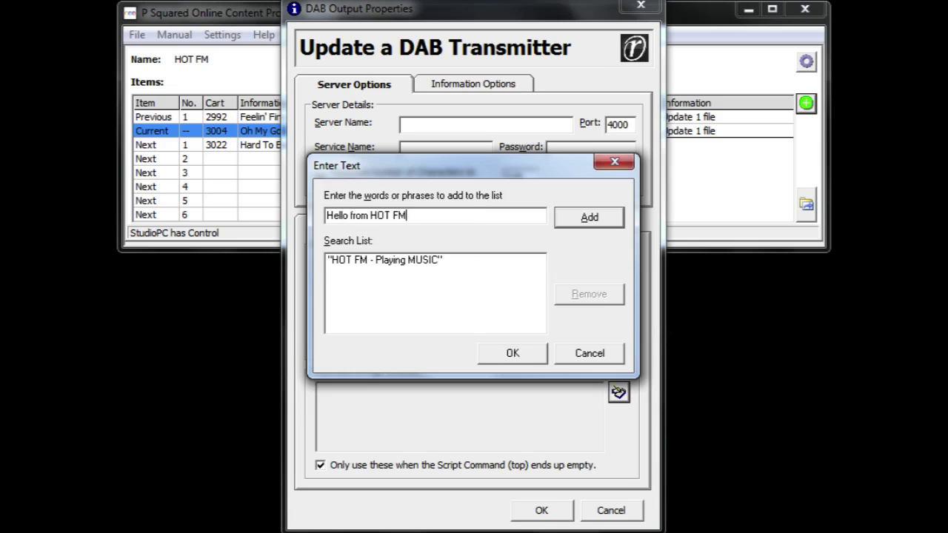
type("@hotfm")
left_click(560, 215)
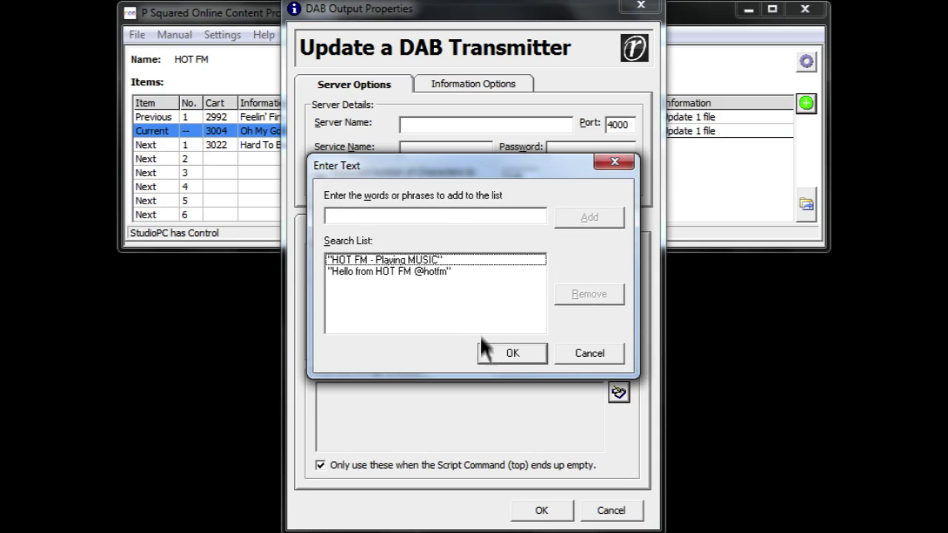
left_click(508, 353)
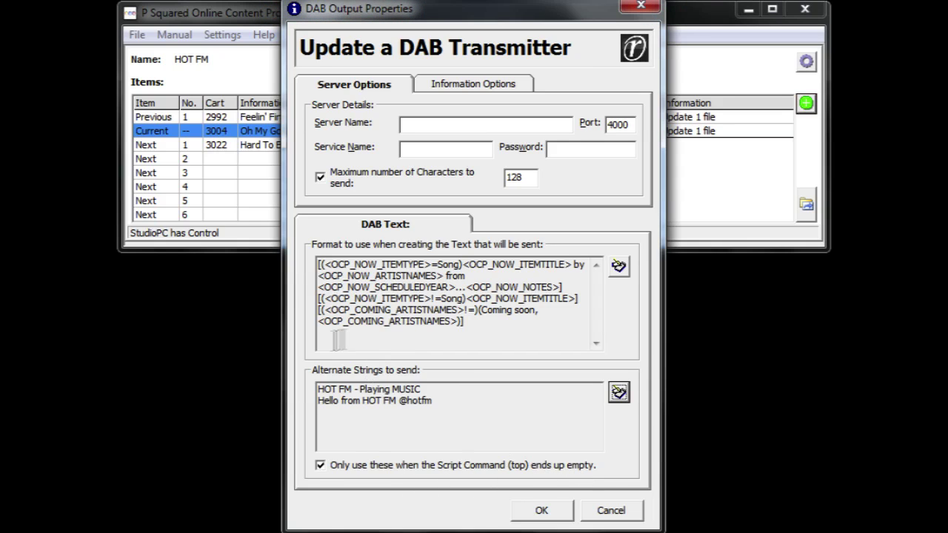
left_click(317, 465)
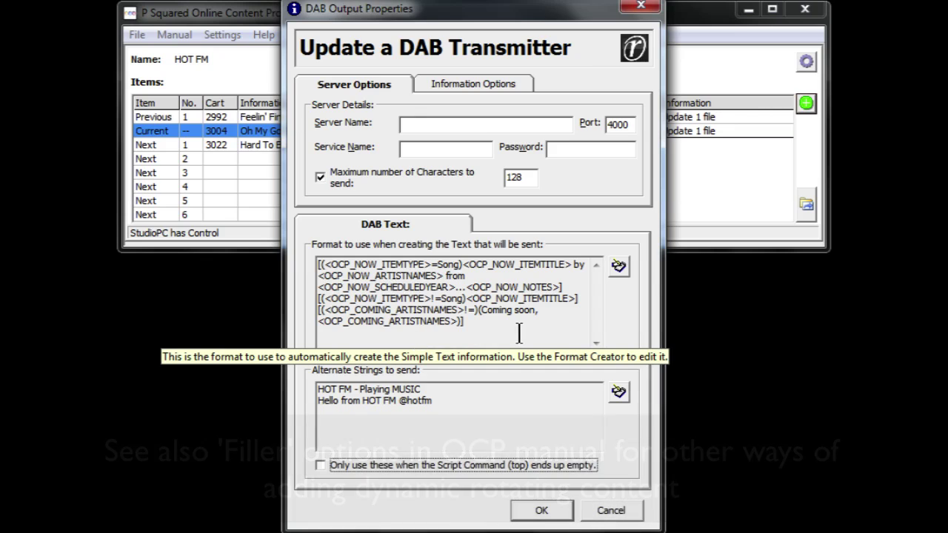
- Accept the DAB output settings and delete the DAB output from the outputs list, confirming the deletion
left_click(544, 511)
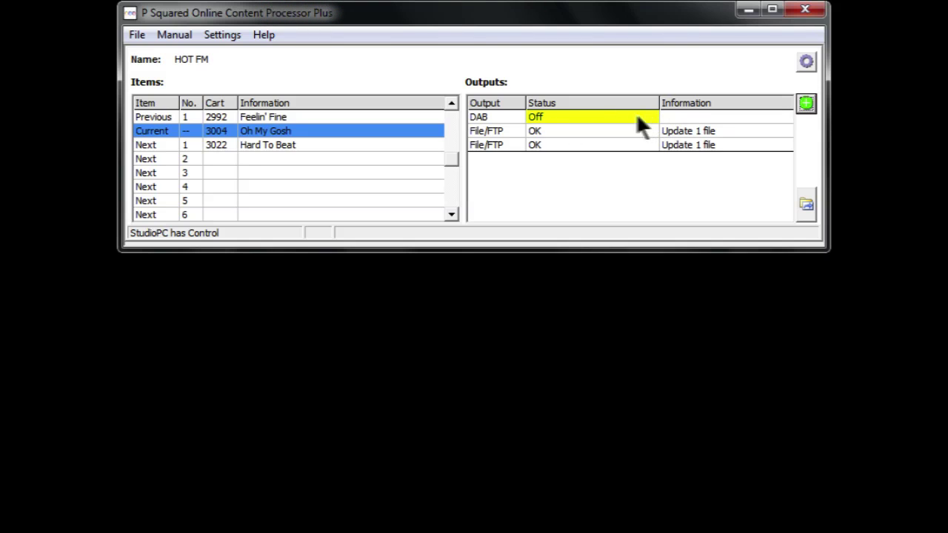
right_click(488, 116)
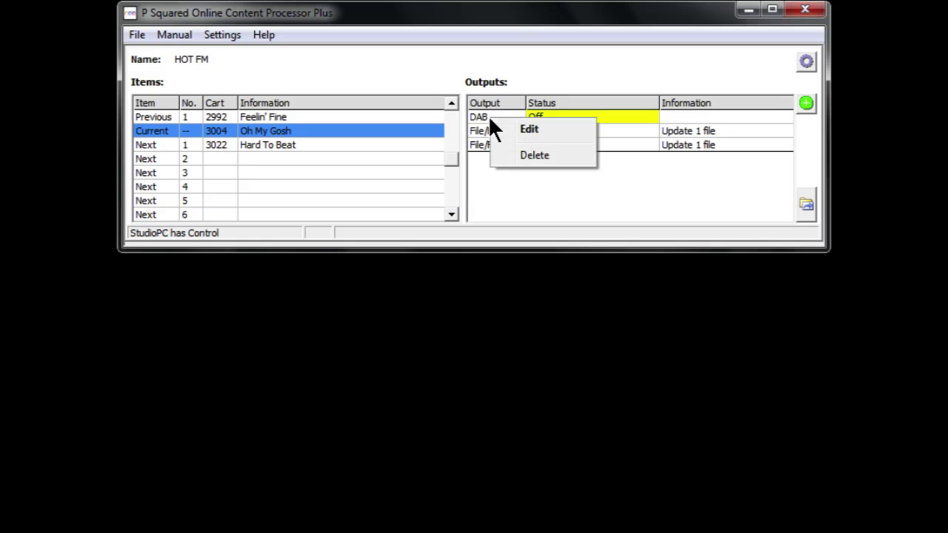
left_click(521, 156)
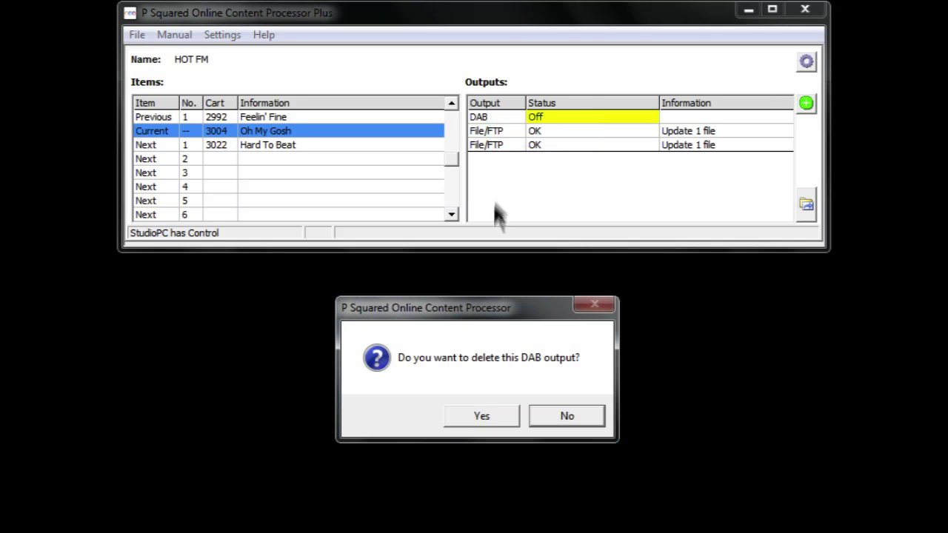
left_click(486, 413)
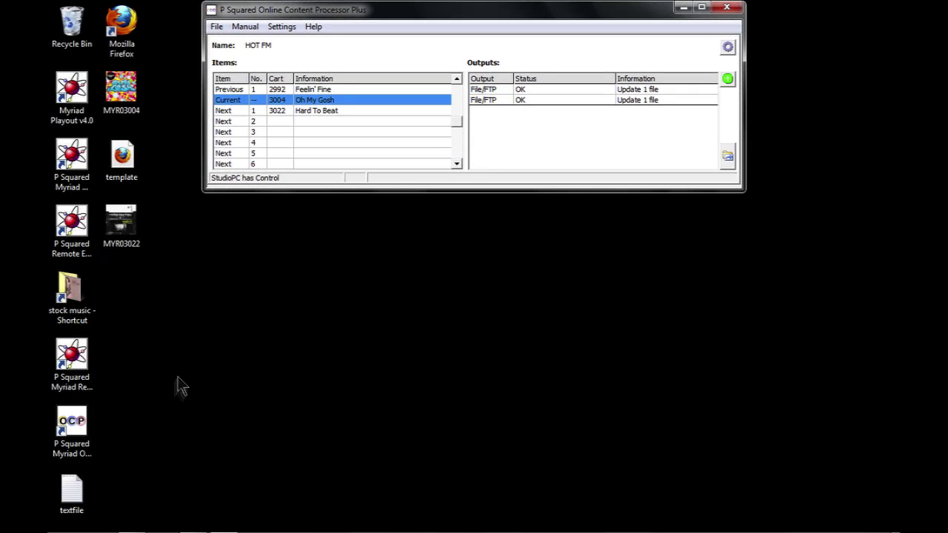
- View the Simple Text line on the template web page from the desktop in Firefox, and close the page
double_click(111, 158)
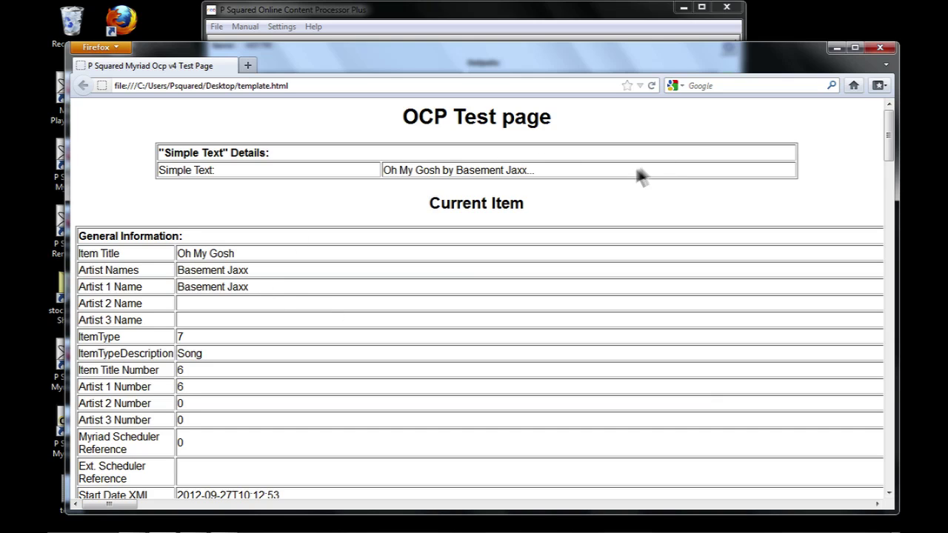
left_click(880, 47)
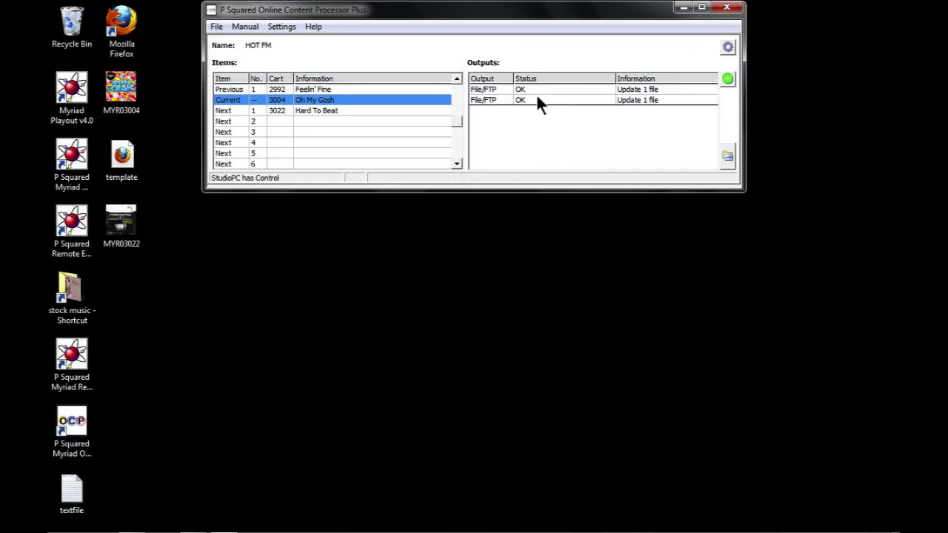
double_click(537, 88)
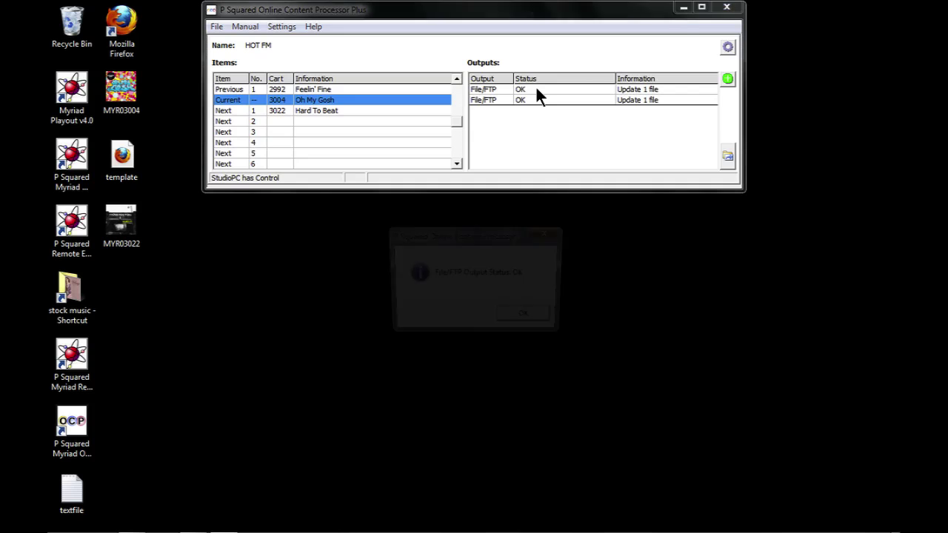
left_click(519, 323)
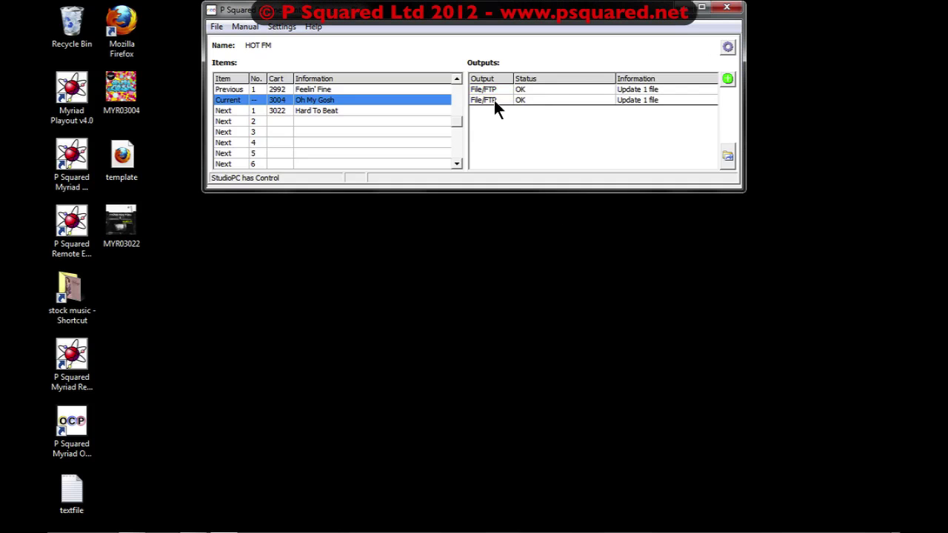
double_click(494, 91)
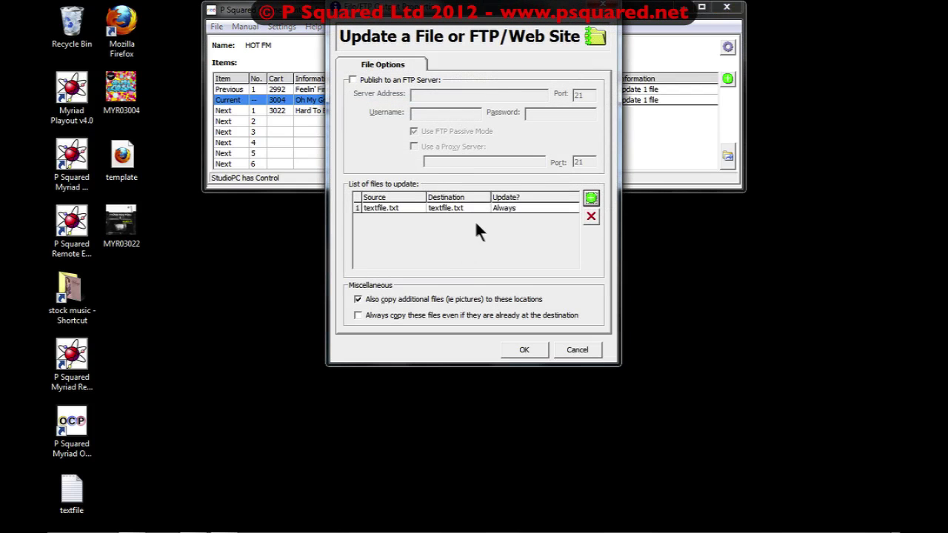
left_click(567, 346)
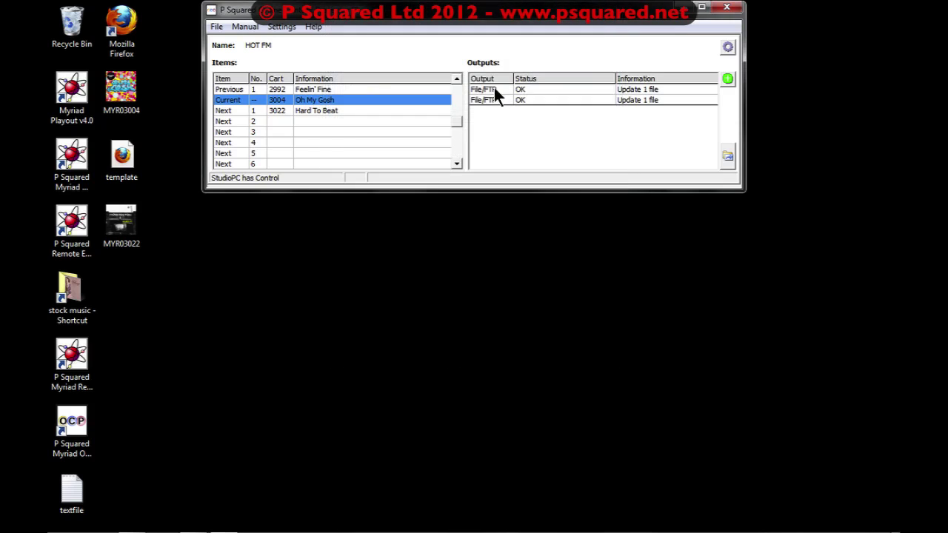
- Add " from " and the ScheduledYear field after the current artist names in the template.html output's Simple Text format, and save the output
double_click(494, 96)
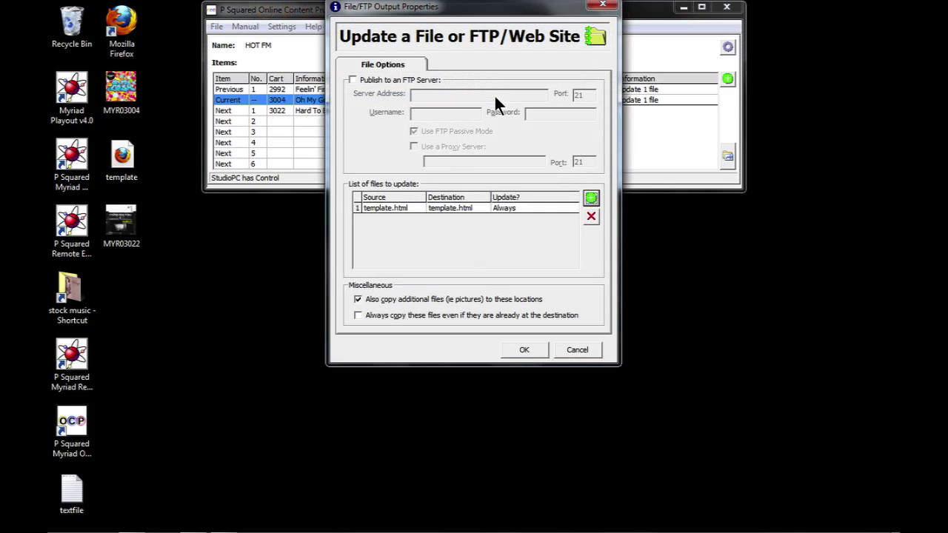
double_click(472, 206)
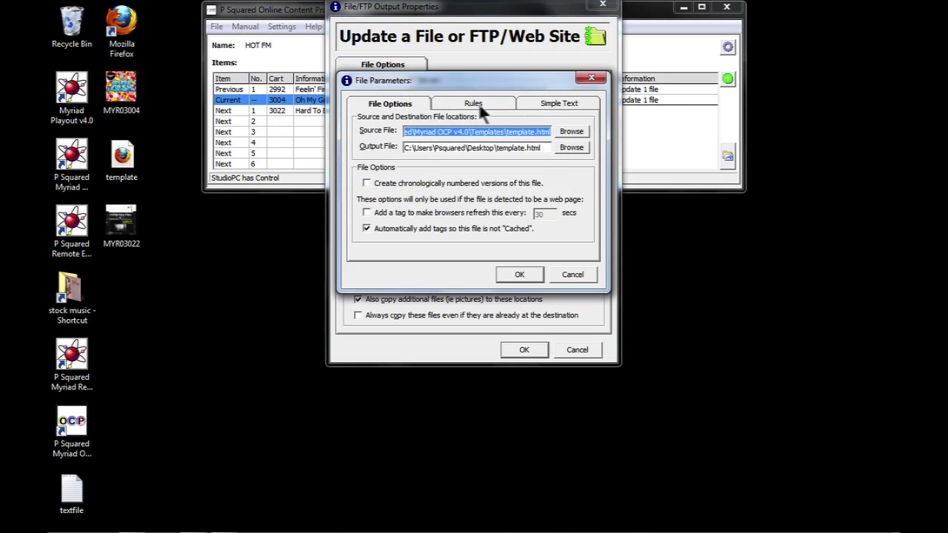
left_click(535, 103)
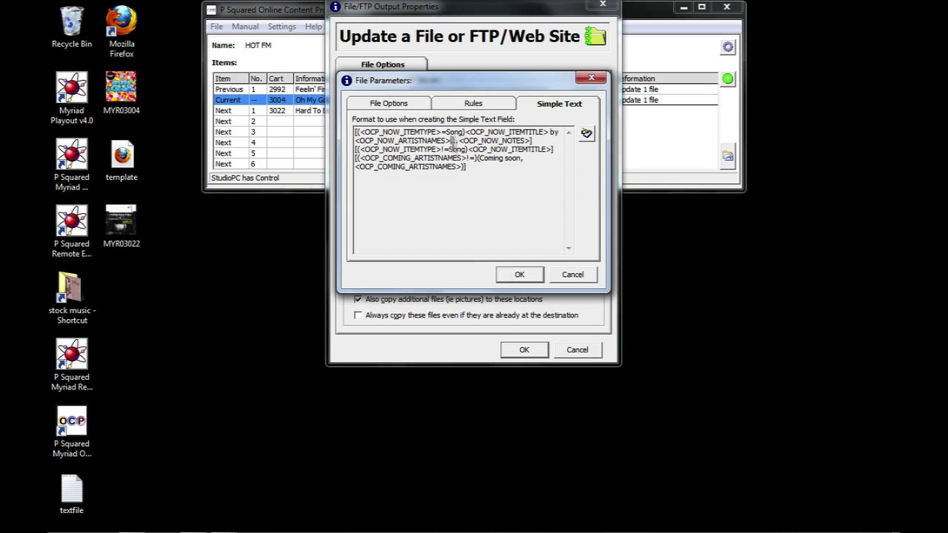
left_click(586, 133)
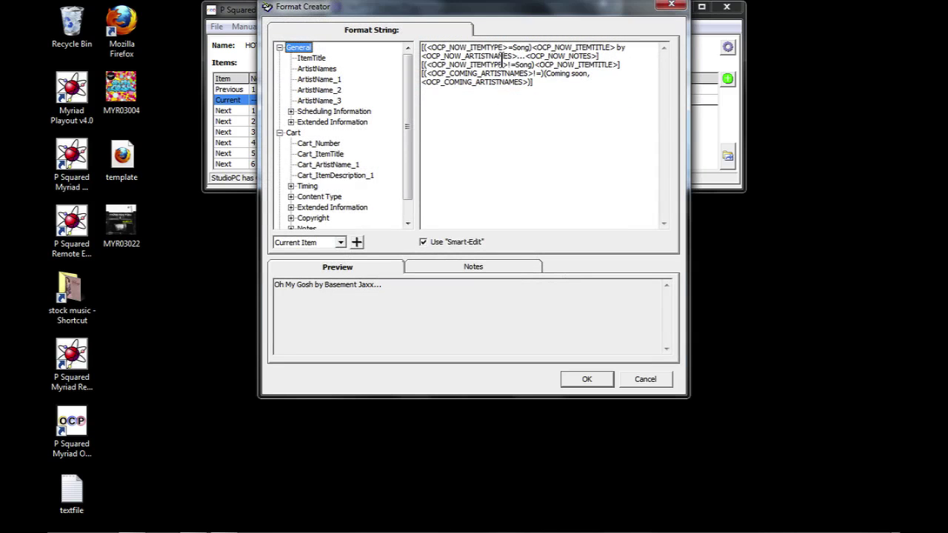
left_click(539, 66)
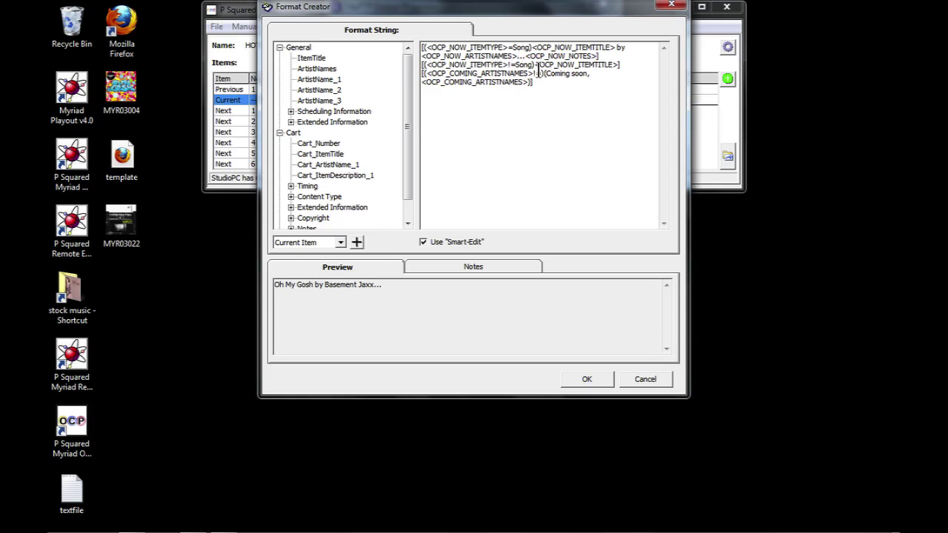
type("from")
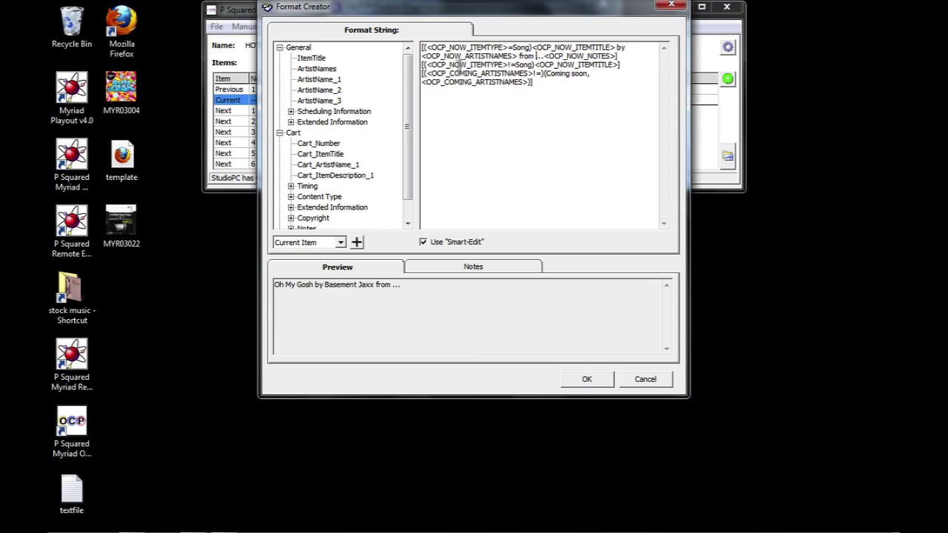
left_click(291, 111)
double_click(321, 165)
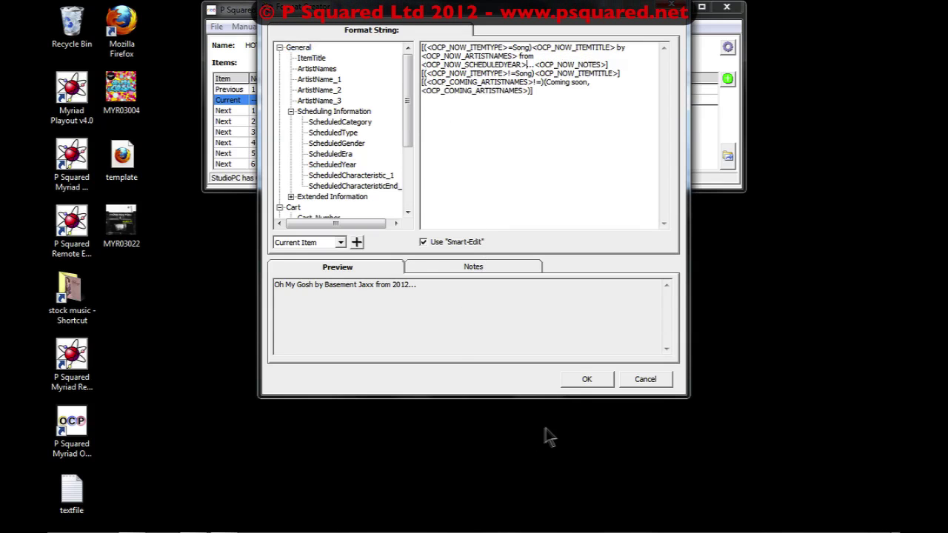
left_click(575, 382)
left_click(516, 275)
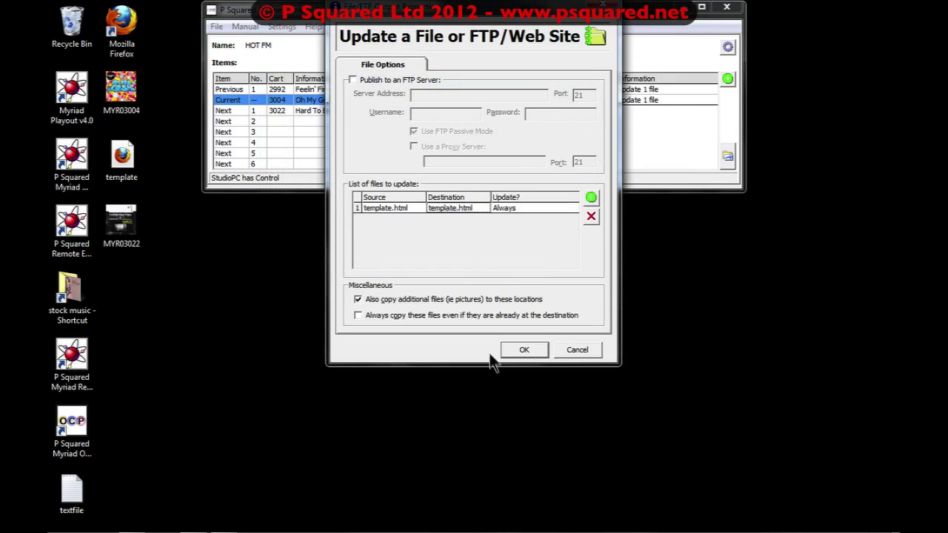
left_click(520, 351)
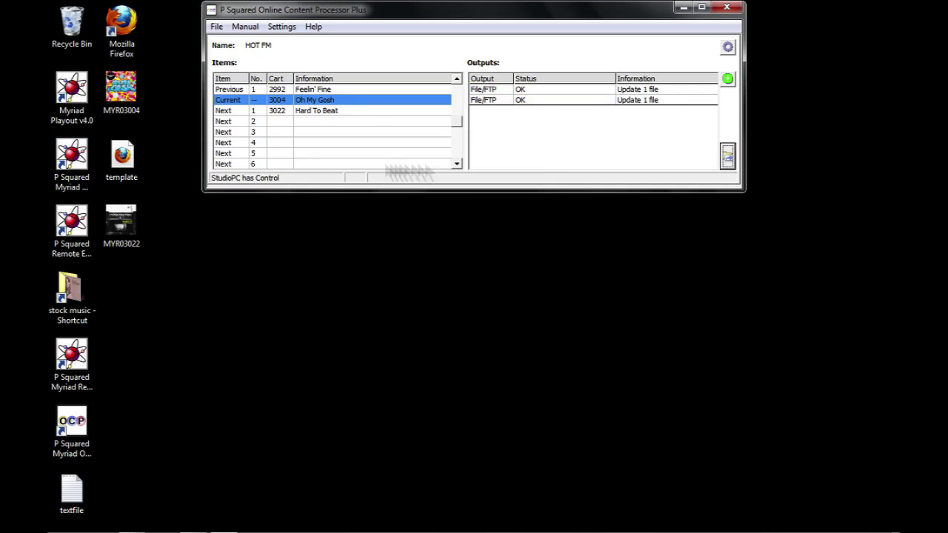
- Reopen the template web page in Firefox, check its Simple Text line, and return to Online Content Processor
left_click(118, 167)
double_click(119, 166)
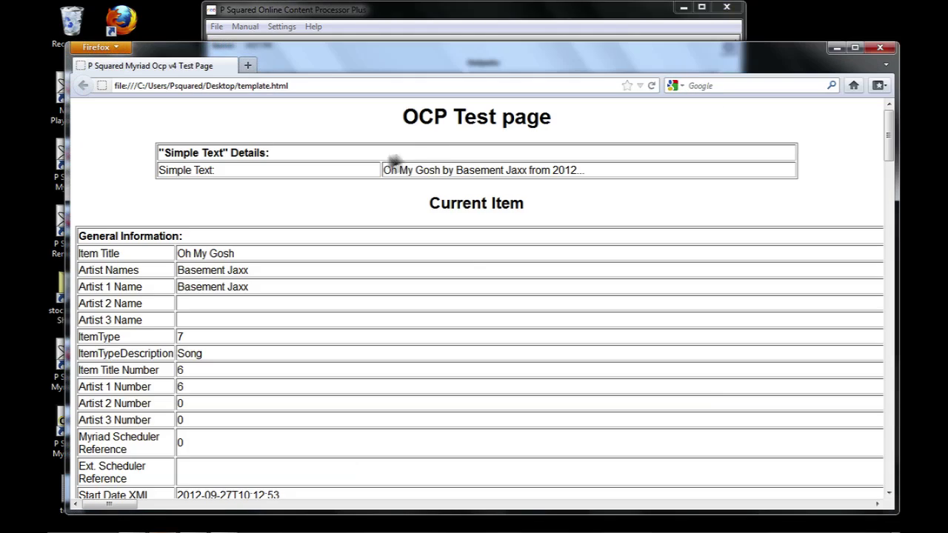
left_click_drag(384, 170, 600, 176)
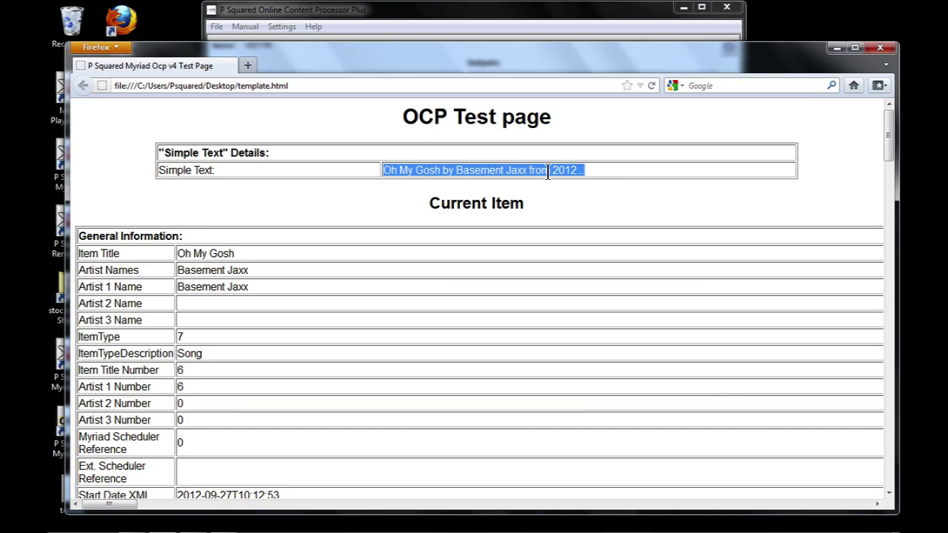
left_click(592, 170)
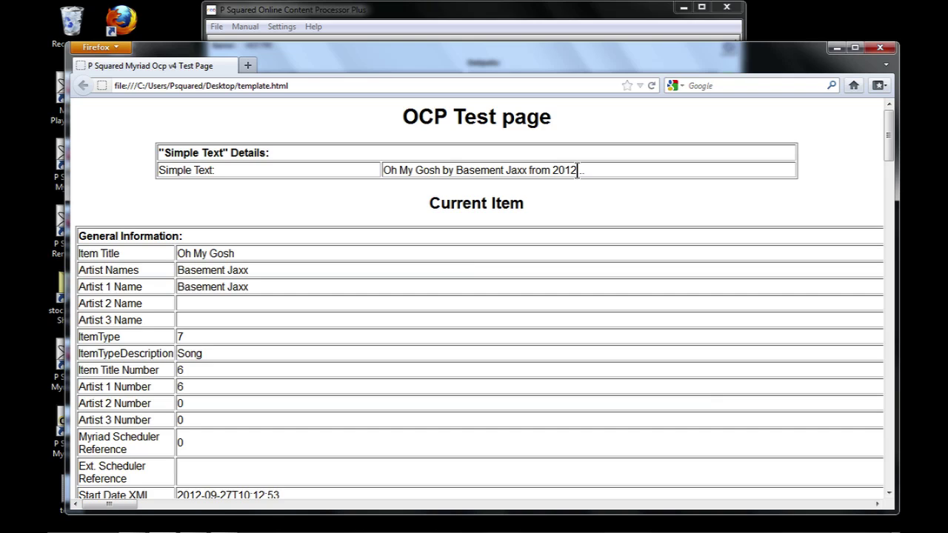
left_click(508, 22)
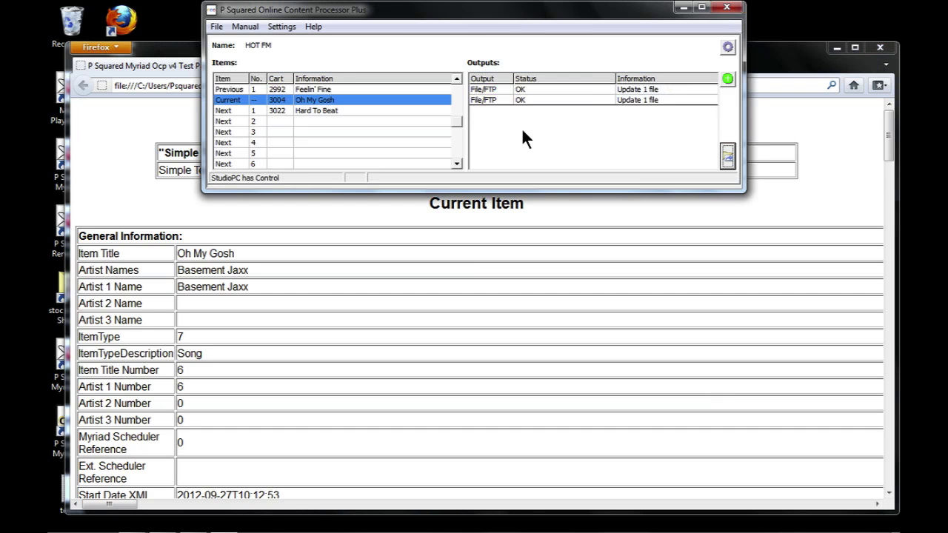